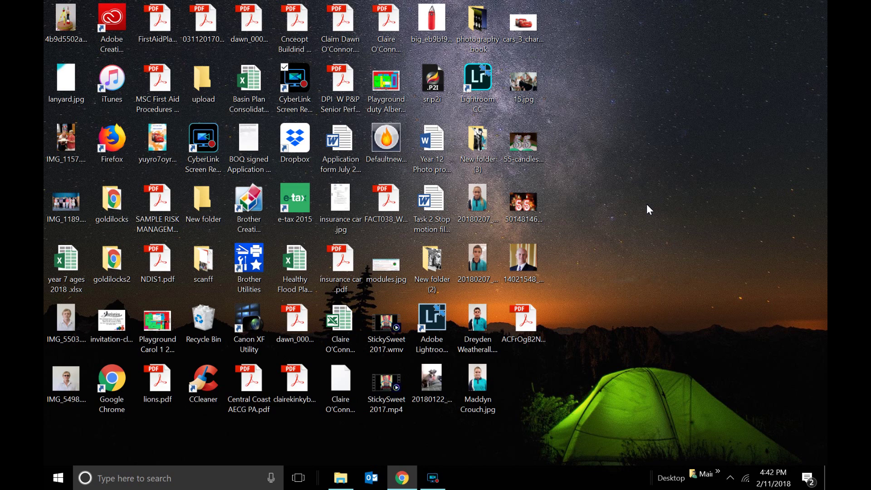
- Launch Adobe Photoshop CC 2018 and create a new portrait document 4 inches wide and 6 inches high at 72 pixels/inch in RGB Color
left_click(58, 476)
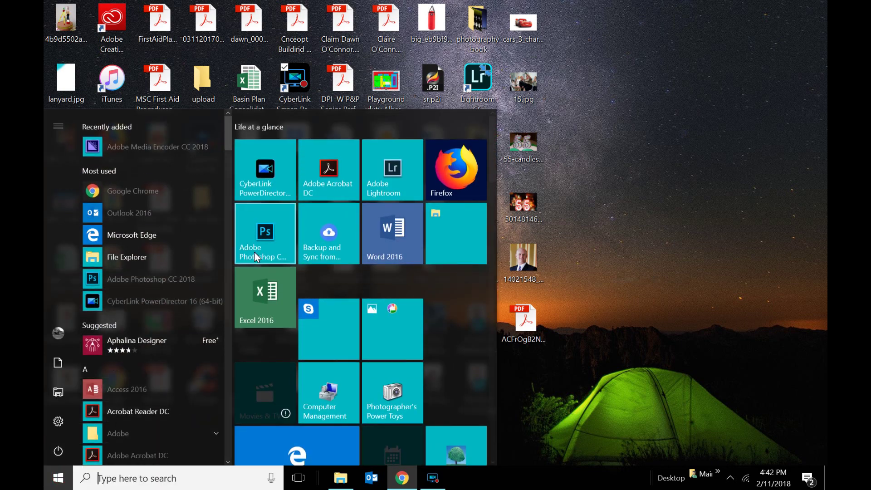
left_click(187, 278)
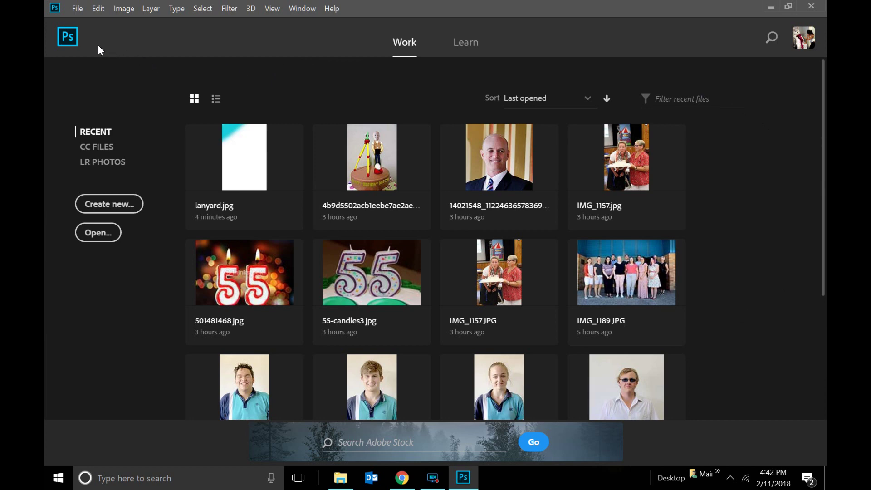
left_click(81, 10)
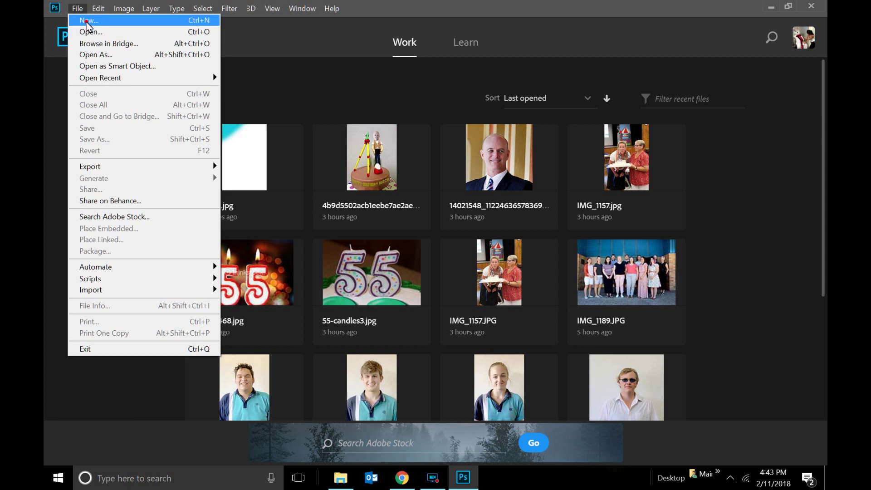
left_click(86, 23)
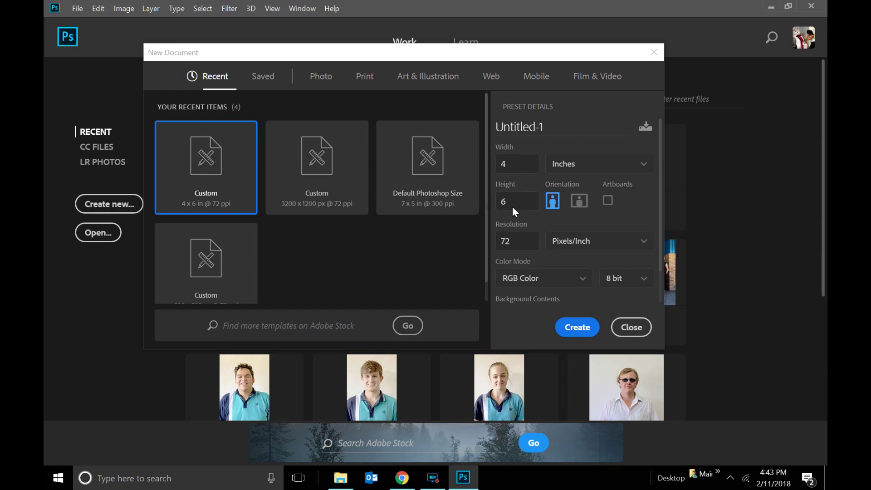
left_click(578, 201)
left_click(554, 201)
left_click(580, 329)
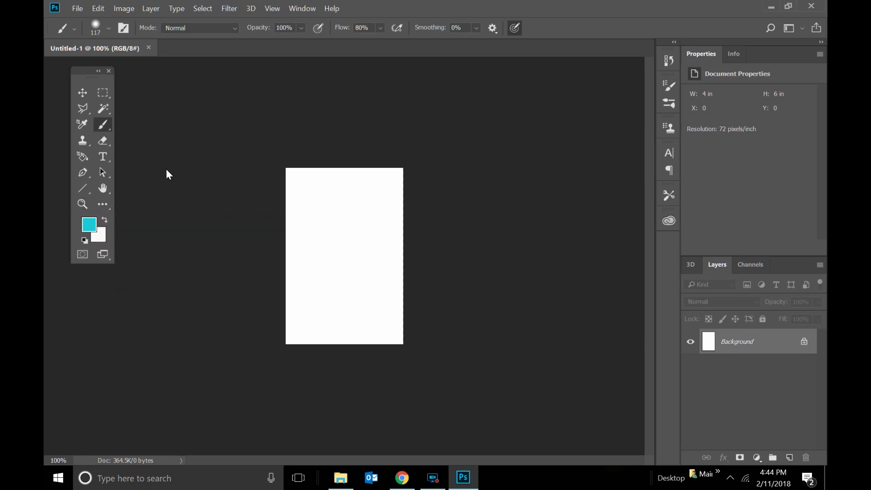
- Display the History panel and enlarge the Layers panel for the new document magnified to 200%
left_click(83, 209)
left_click(364, 215)
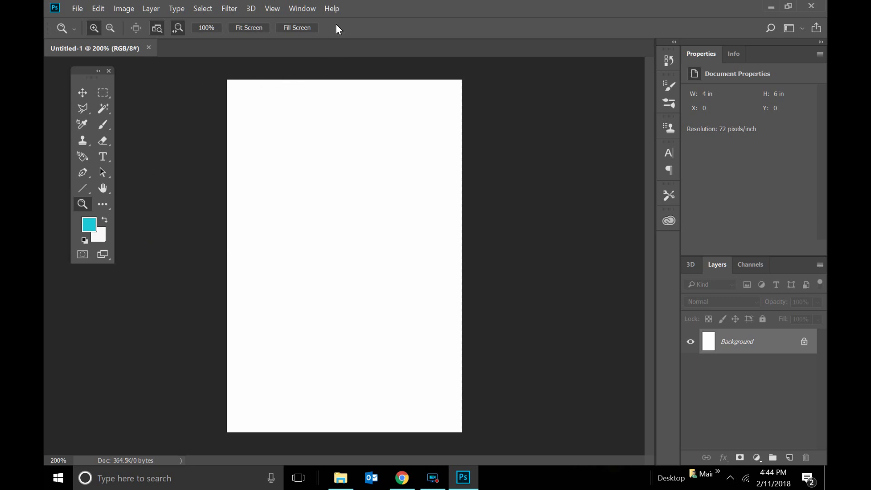
left_click(304, 8)
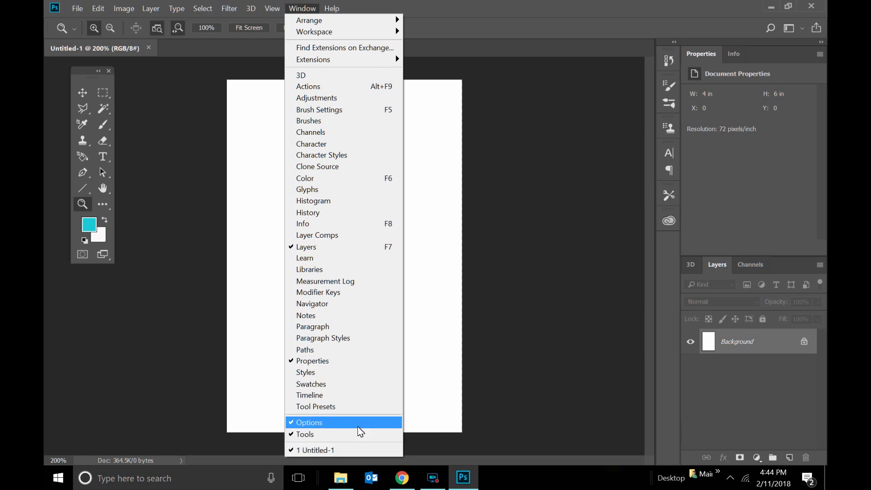
left_click(353, 217)
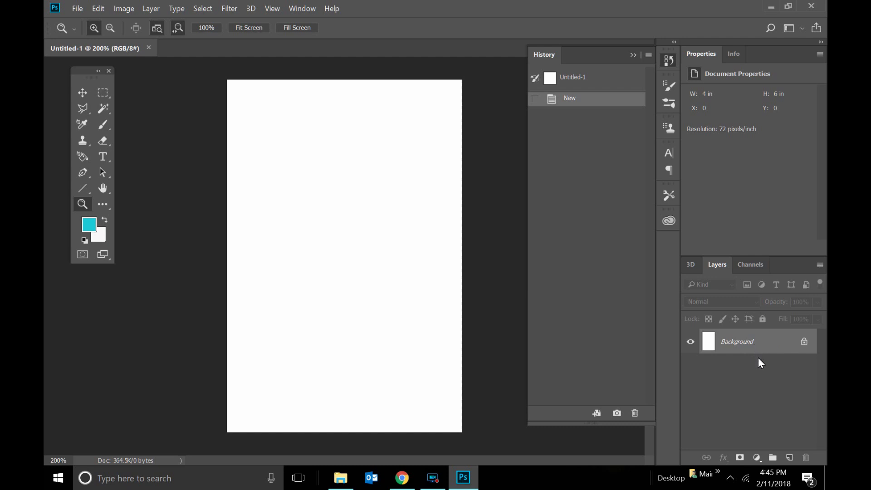
left_click_drag(769, 255, 766, 147)
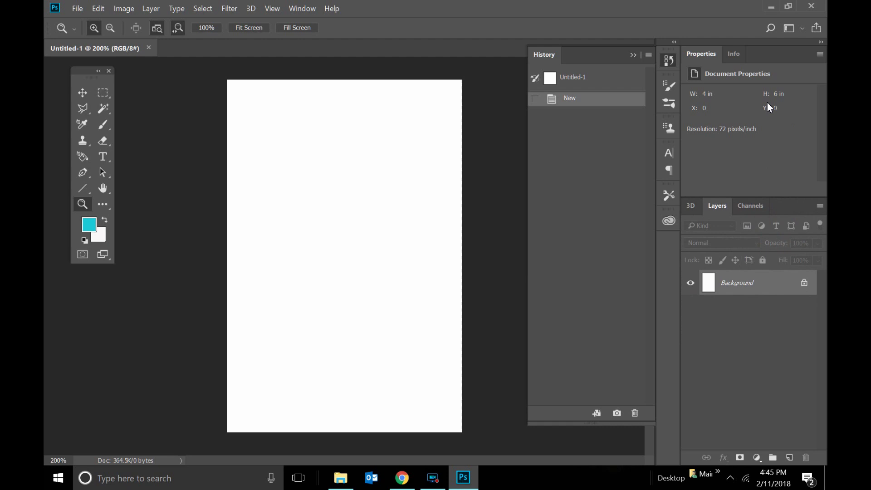
left_click_drag(779, 198, 771, 88)
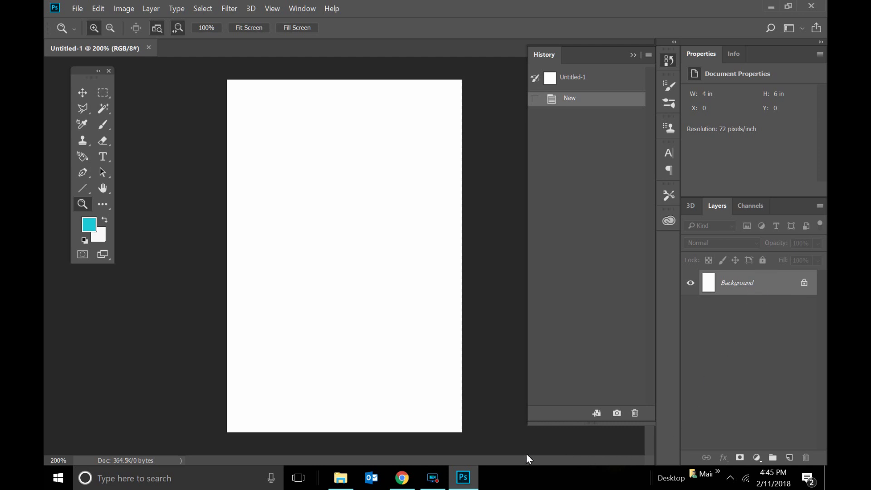
- Paint a winding soft cyan brush stroke down the canvas and cover most of it with green #21f33f
left_click(104, 123)
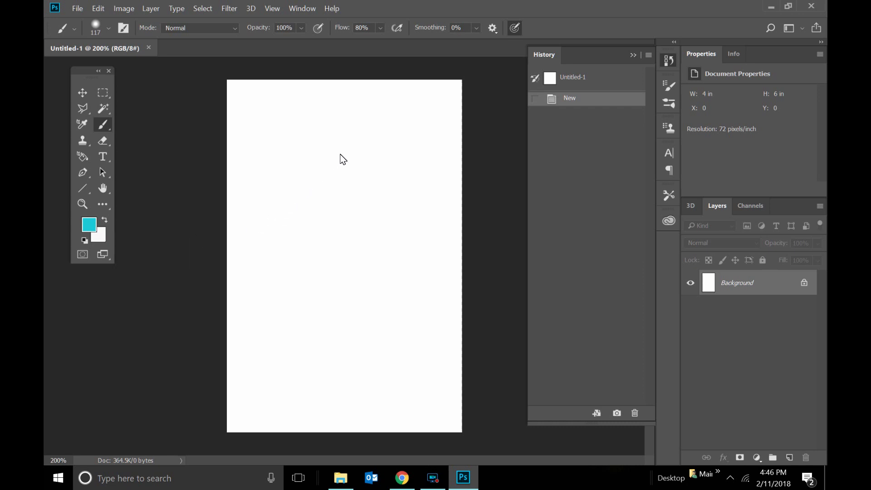
mouse_move(340, 155)
left_mouse_down()
mouse_move(274, 213)
mouse_move(267, 244)
mouse_move(342, 252)
mouse_move(380, 269)
mouse_move(394, 291)
mouse_move(391, 307)
mouse_move(304, 373)
mouse_move(335, 410)
mouse_move(364, 414)
left_mouse_up()
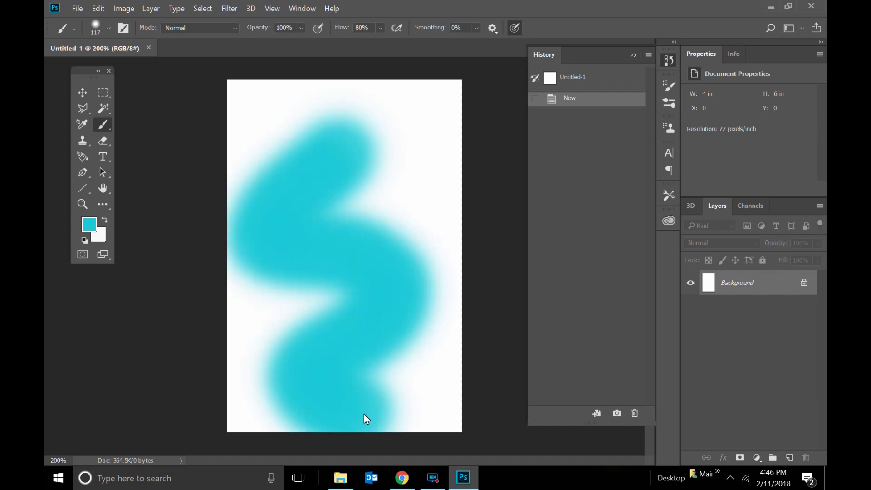
left_click(89, 224)
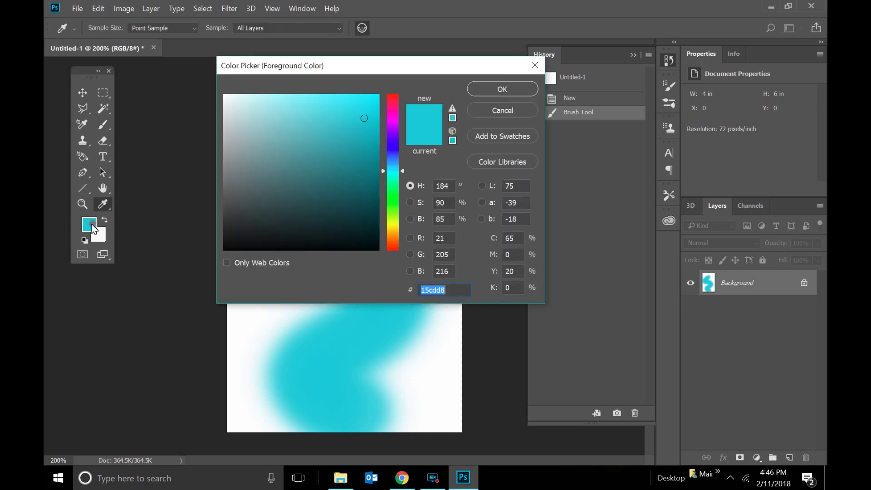
left_click(393, 194)
left_click(358, 103)
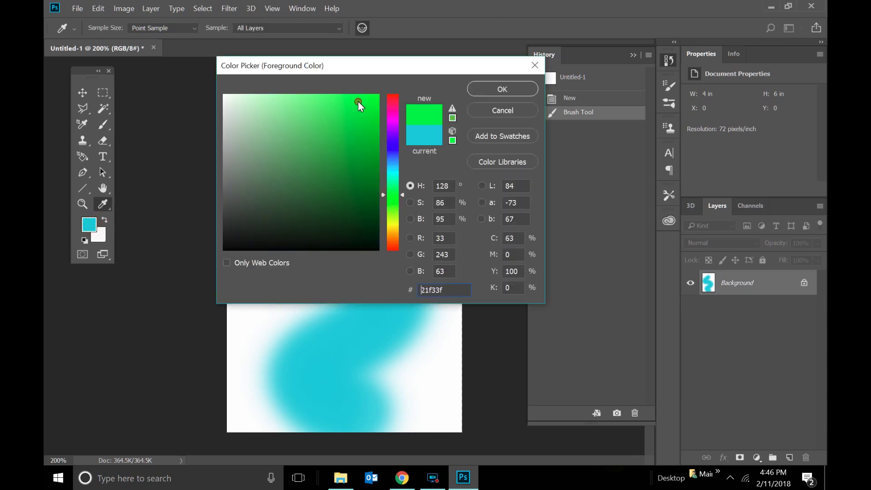
left_click(502, 90)
mouse_move(453, 106)
left_mouse_down()
mouse_move(250, 95)
mouse_move(214, 114)
mouse_move(237, 159)
mouse_move(276, 188)
mouse_move(446, 241)
mouse_move(449, 261)
mouse_move(425, 289)
mouse_move(240, 351)
mouse_move(237, 373)
mouse_move(266, 410)
mouse_move(400, 428)
mouse_move(454, 403)
mouse_move(470, 376)
mouse_move(324, 293)
mouse_move(134, 232)
left_mouse_up()
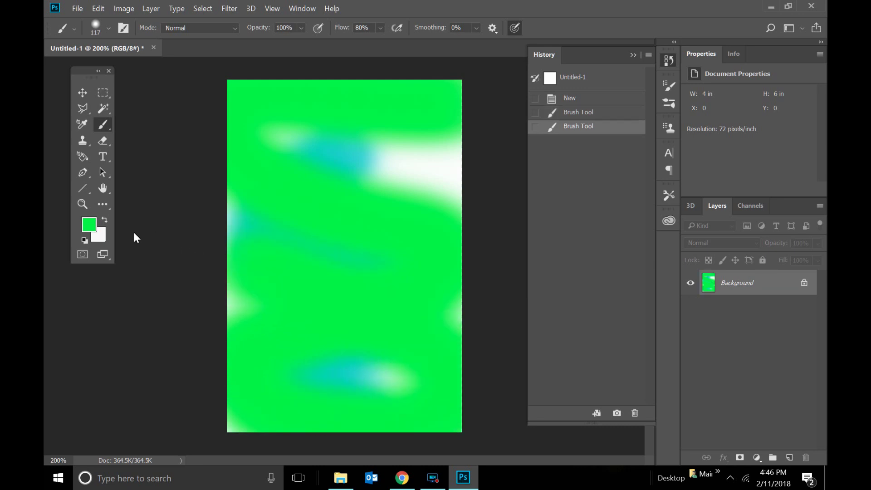
- Set the foreground color to orange #ea4b05 and paint a broad diagonal stroke plus several round dabs around the canvas edges
left_click(89, 225)
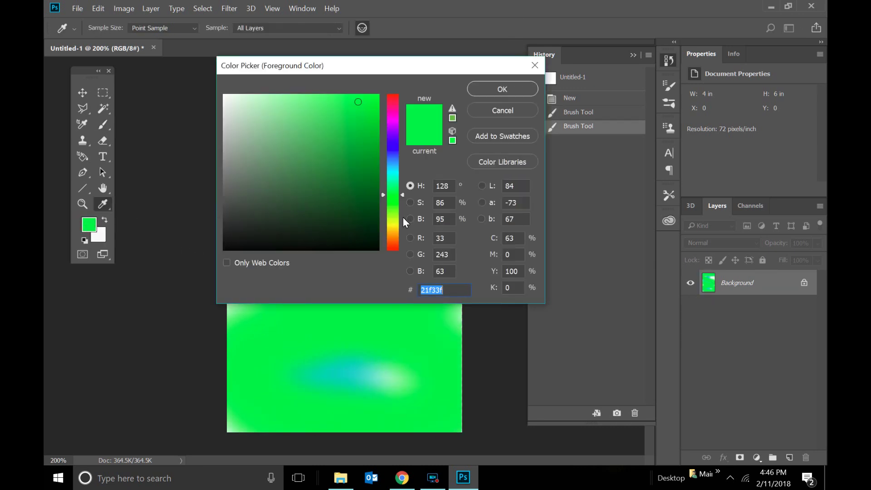
left_click(393, 242)
left_click(376, 107)
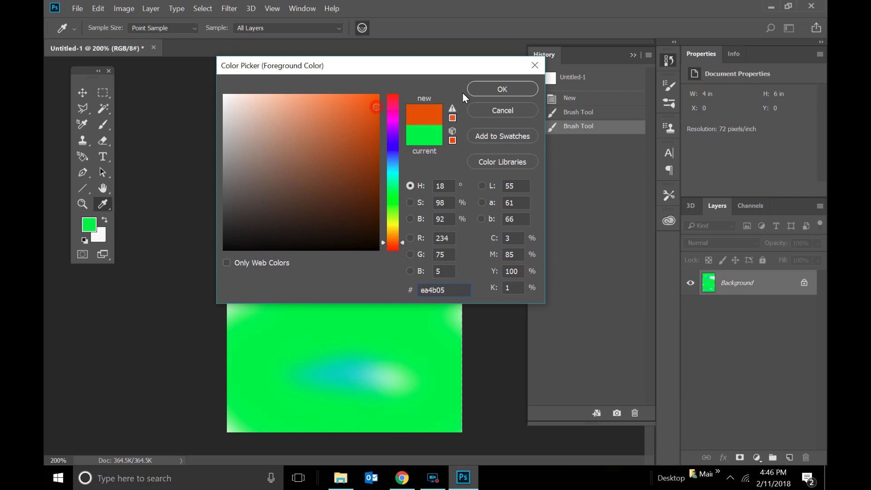
left_click(500, 89)
left_click_drag(470, 164, 313, 217)
left_click(235, 250)
left_click(222, 304)
left_click(480, 326)
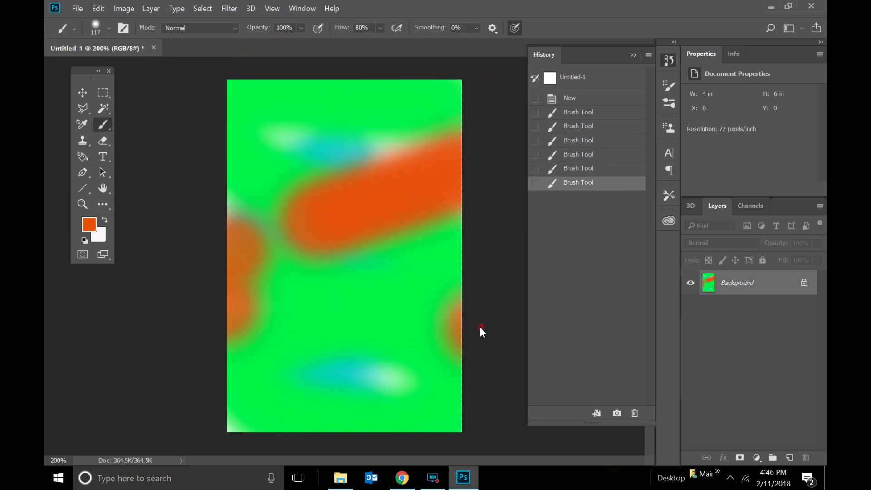
left_click(440, 399)
left_click(390, 389)
left_click(240, 405)
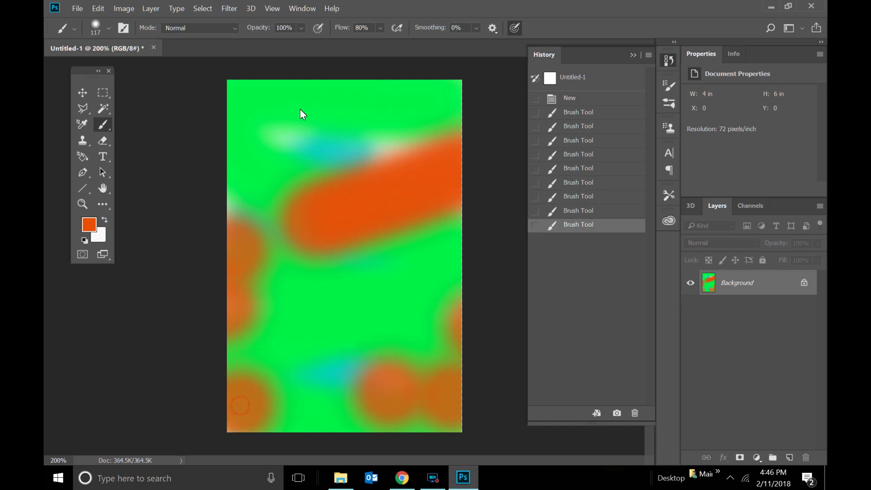
left_click(271, 90)
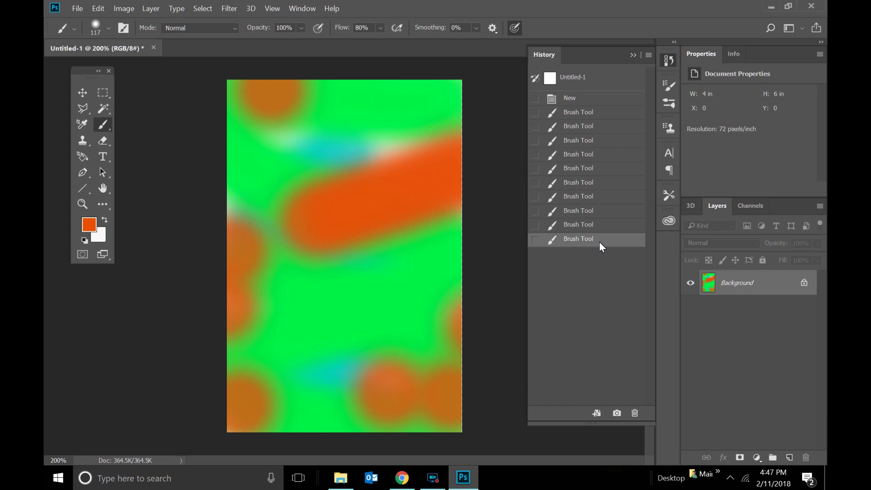
- Step back through the History states to the first brush stroke and forward again to the latest one, twice
left_click(604, 169)
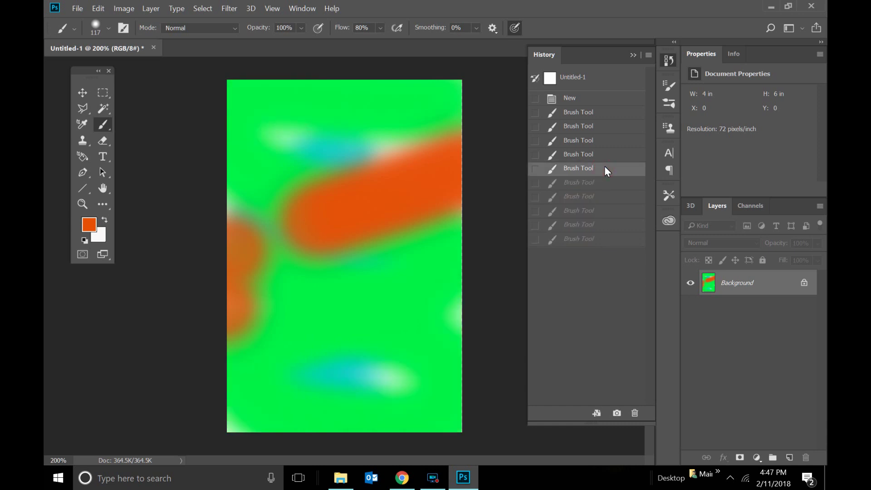
left_click(604, 154)
left_click(603, 139)
left_click(605, 126)
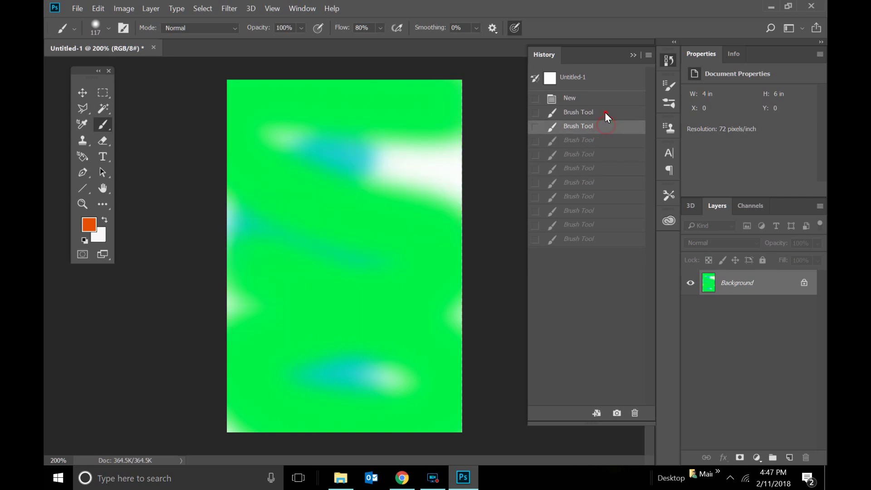
left_click(605, 113)
left_click(591, 184)
left_click(590, 196)
left_click(592, 211)
left_click(591, 228)
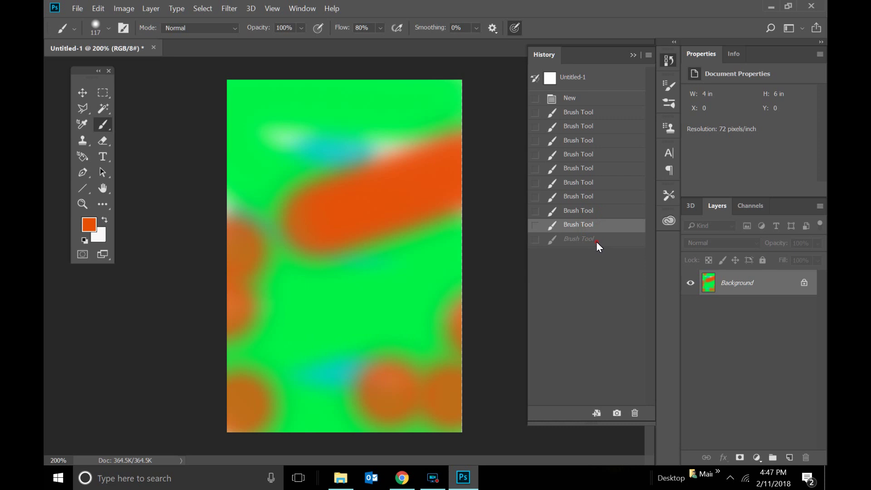
left_click(597, 241)
left_click(597, 191)
left_click(597, 126)
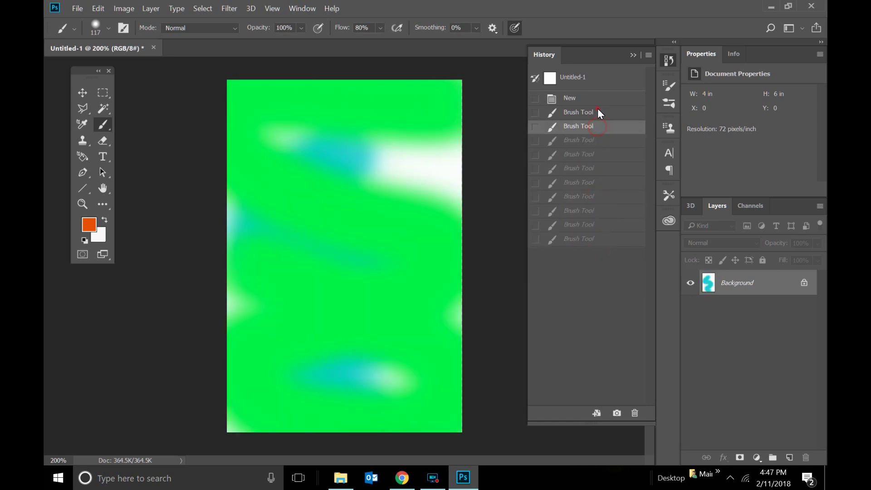
left_click(597, 108)
left_click(603, 157)
left_click(599, 169)
left_click(596, 183)
left_click(590, 213)
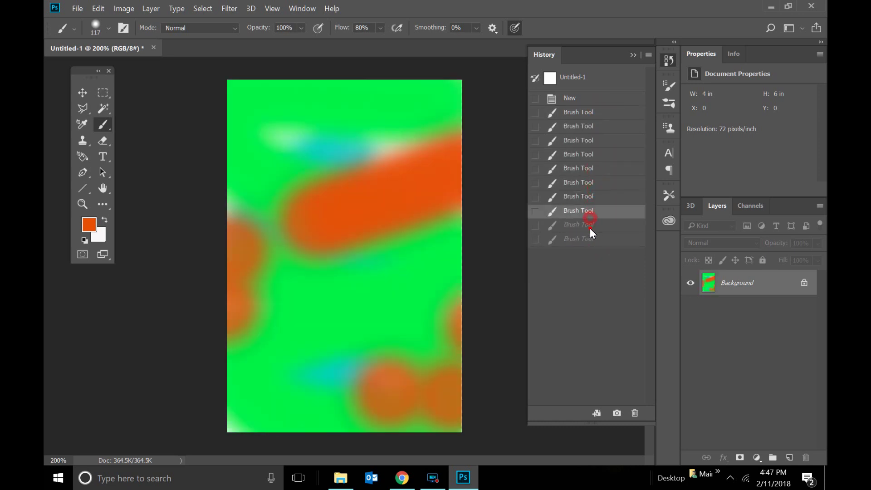
left_click(589, 226)
left_click(589, 238)
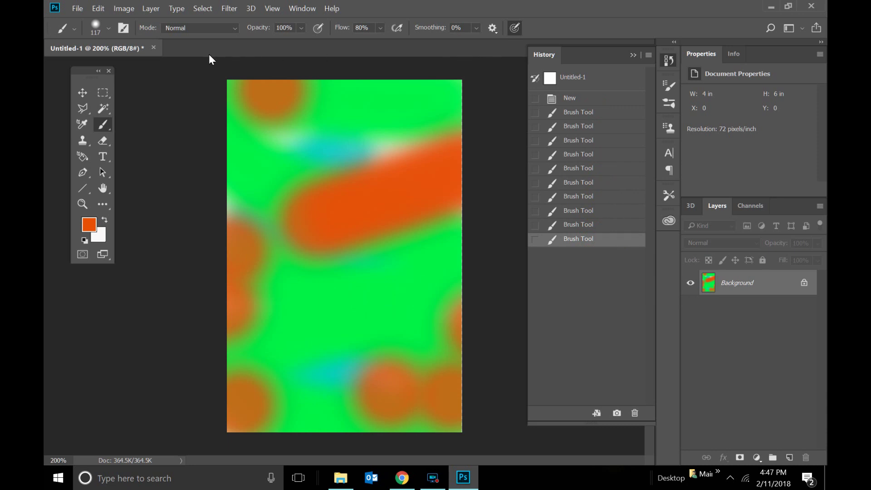
- Choose the Eraser Tool and set its brush size to 105 px
left_click(104, 141)
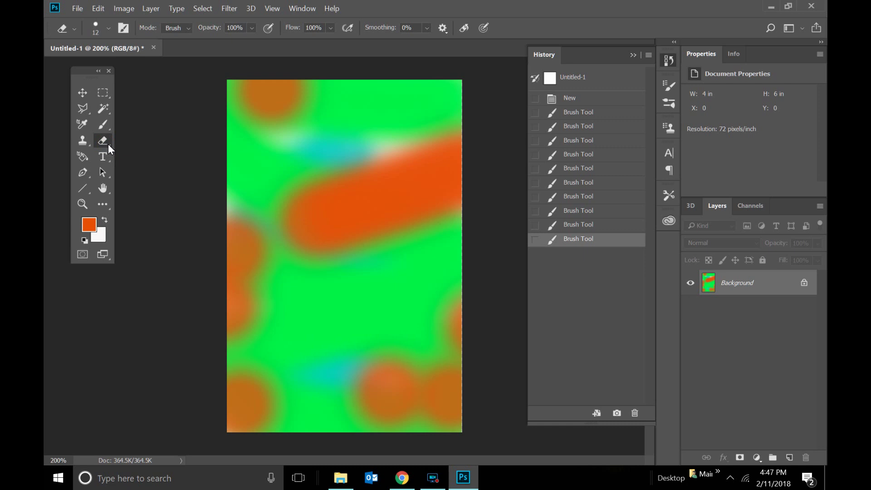
right_click(107, 144)
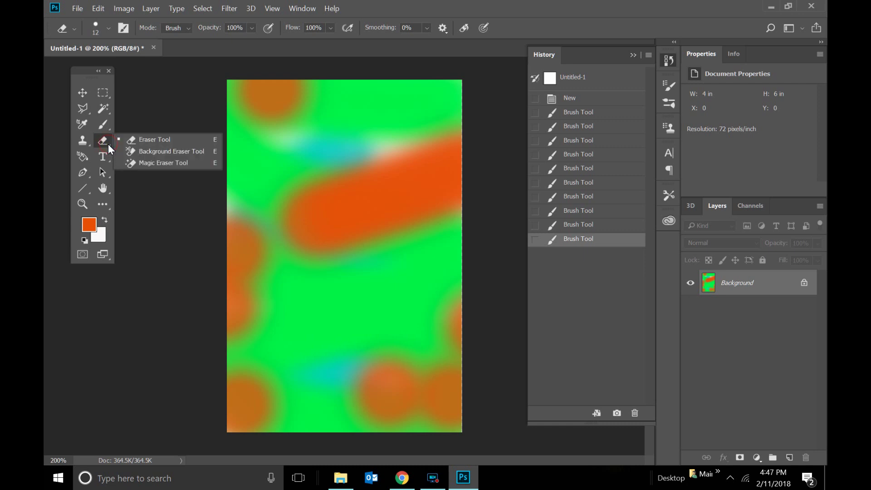
left_click(135, 140)
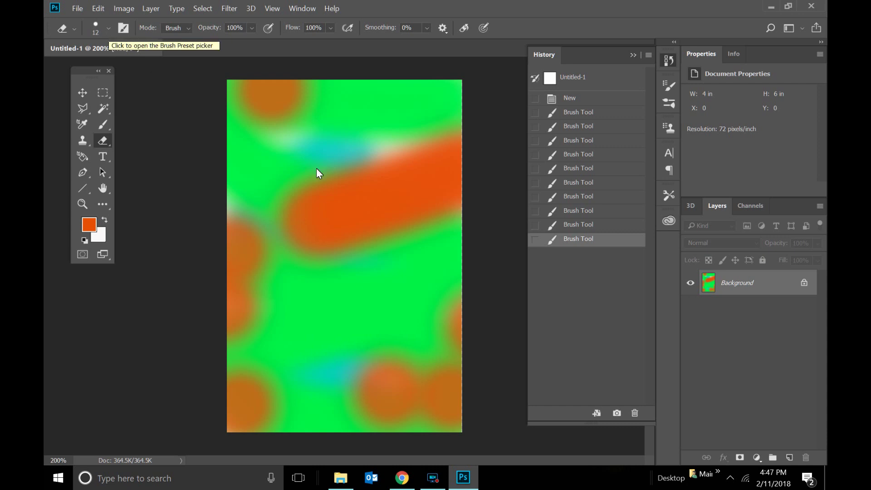
right_click(339, 170)
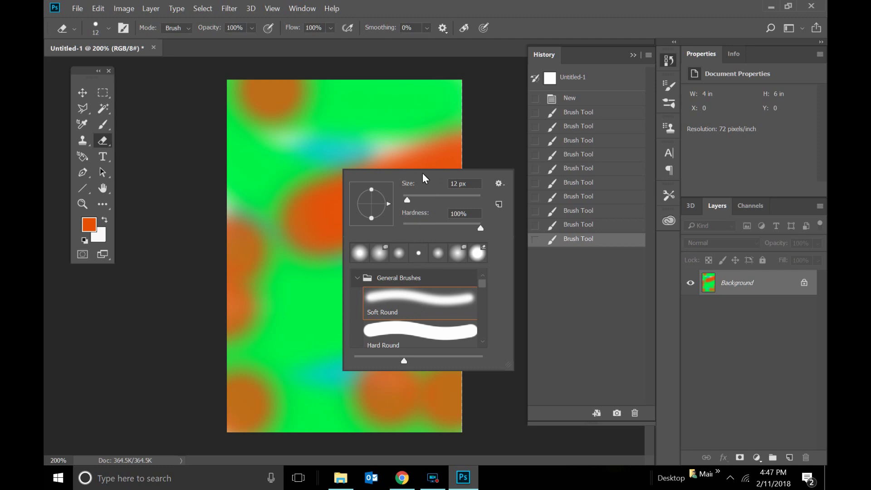
left_click_drag(407, 201, 445, 204)
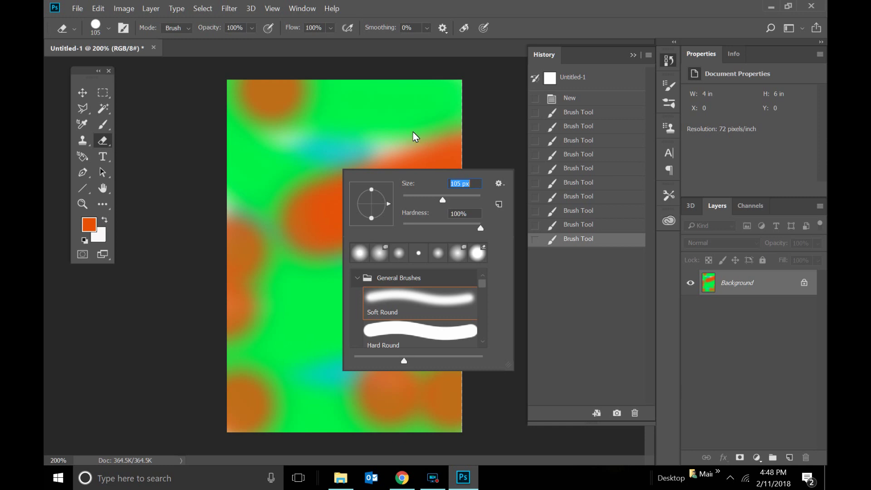
- Erase a winding S-shaped trail of overlapping circles from the upper part of the canvas down to its lower part
left_click(412, 132)
left_click(359, 159)
left_click(327, 201)
left_click(312, 251)
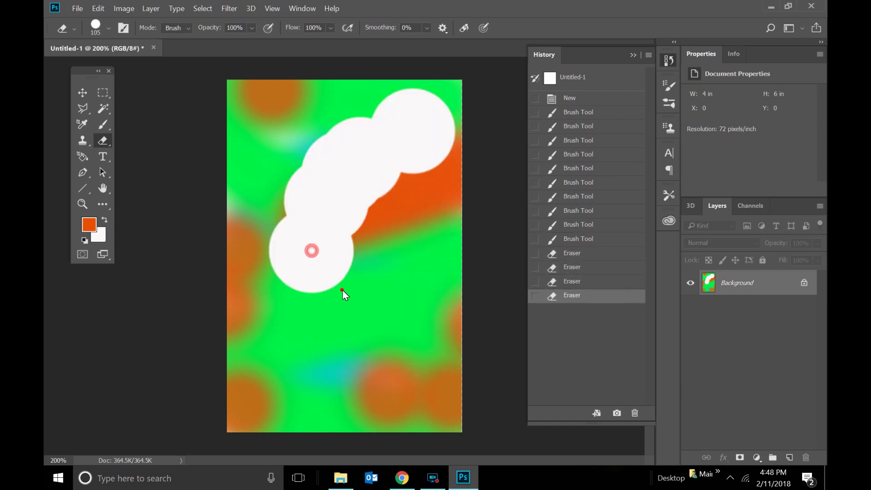
left_click(341, 289)
left_click(388, 310)
left_click(385, 343)
left_click(353, 362)
left_click(325, 373)
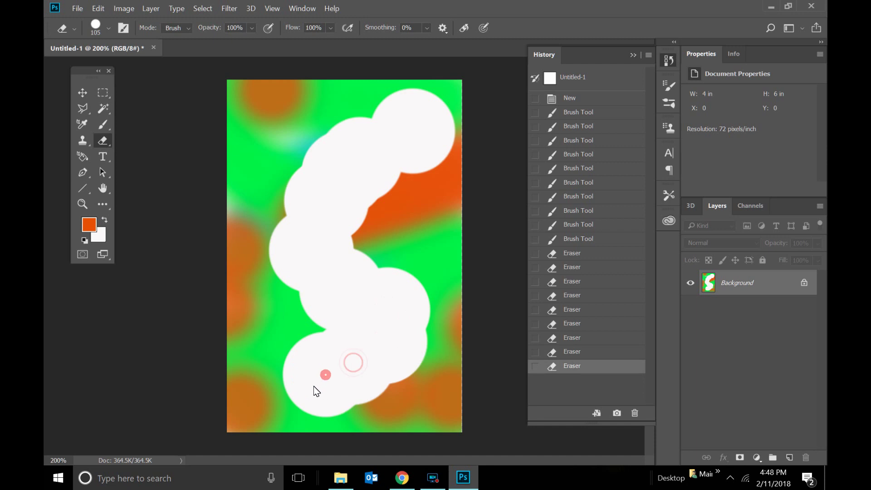
left_click(311, 387)
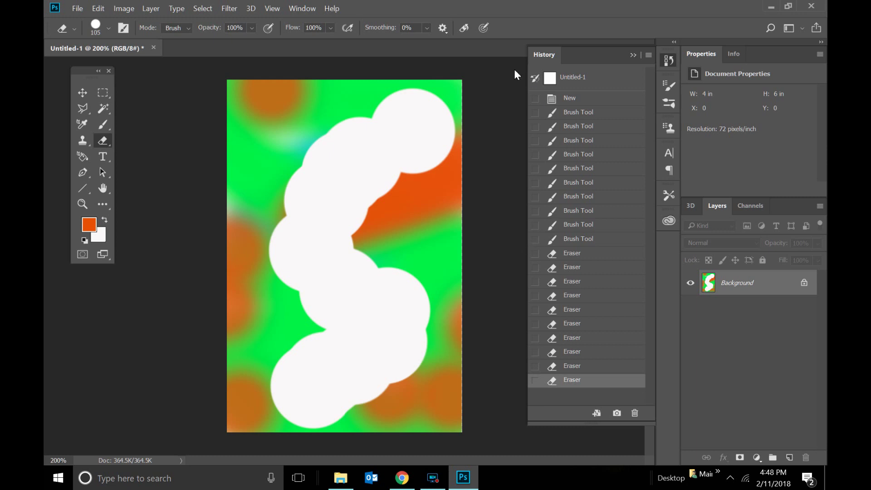
- Start saving the document under a new name on the Desktop with JPEG as the file format
left_click(77, 7)
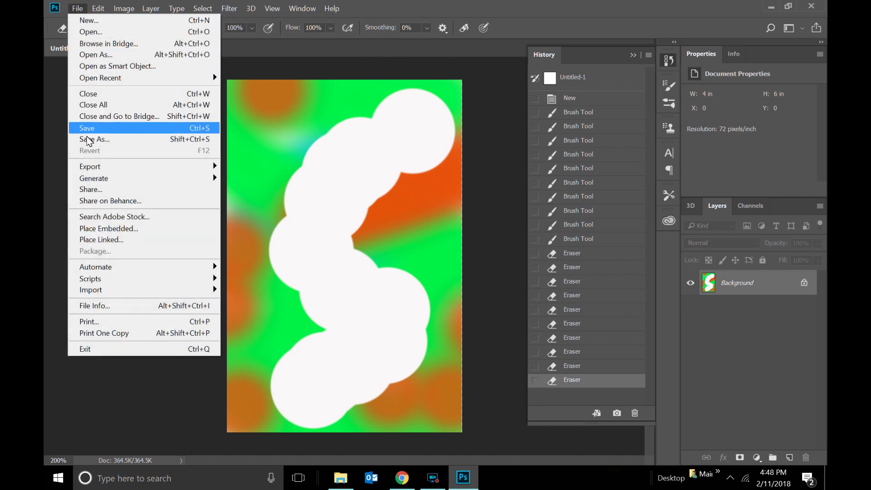
left_click(93, 140)
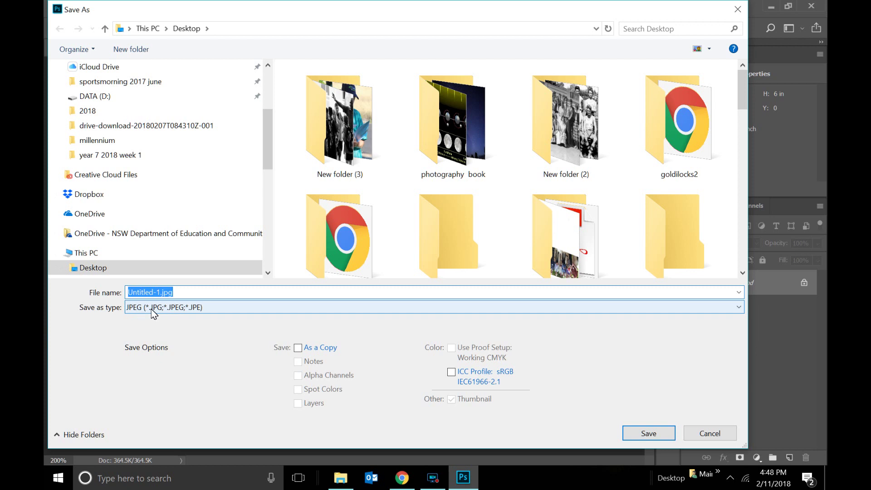
left_click(208, 309)
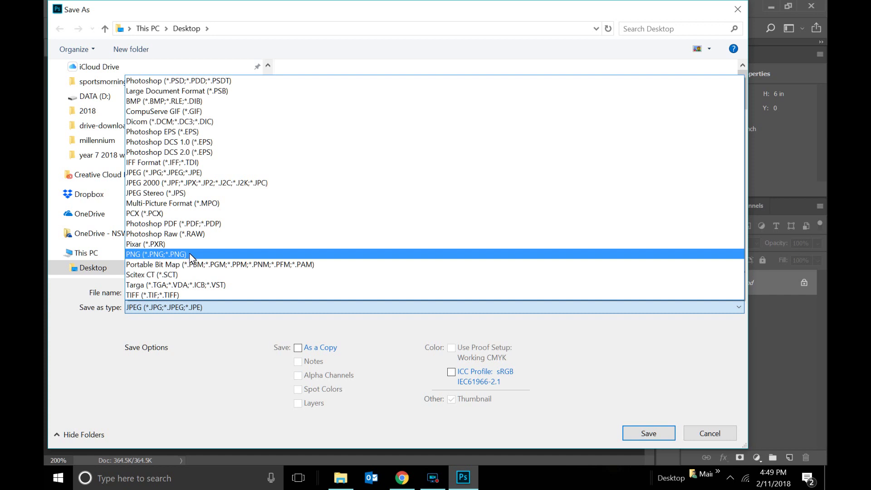
left_click(191, 172)
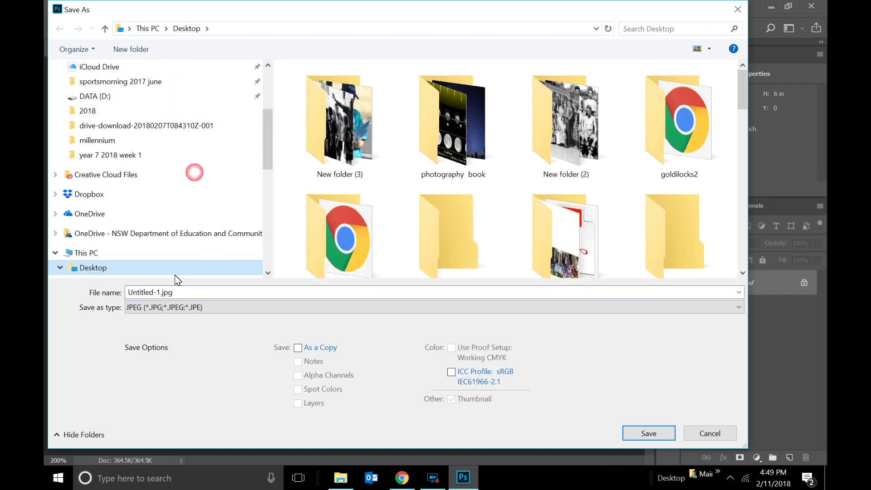
- Name the file "card or lanyard.jpg" and save it with JPEG quality 12 (Maximum) and the Progressive format with 3 scans
left_click(160, 293)
left_click_drag(160, 292, 87, 294)
type("card ")
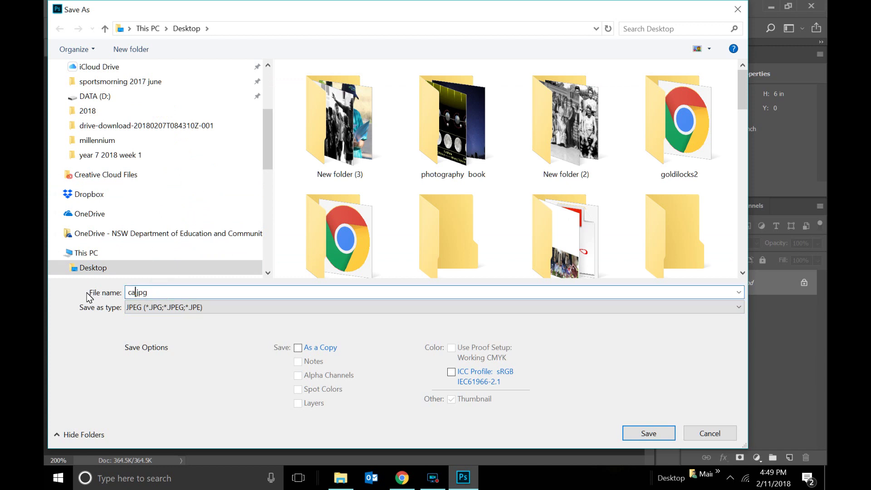
type("or lanyard")
key("BackSpace")
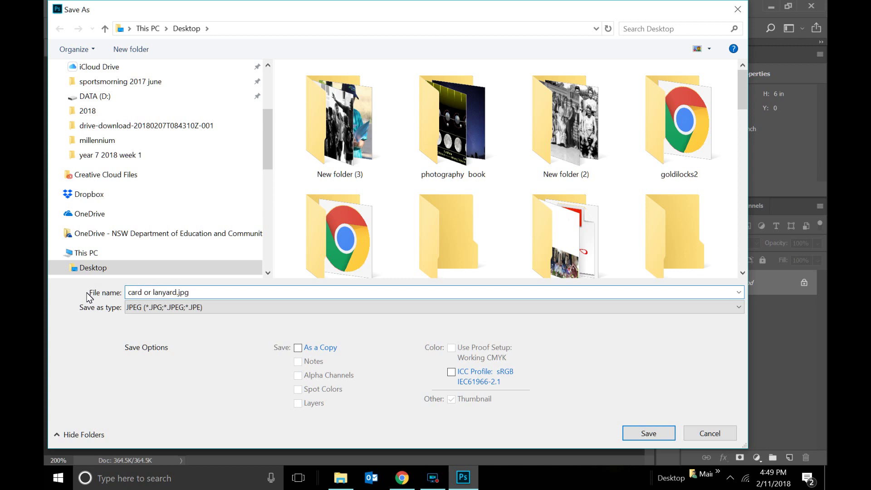
left_click(656, 433)
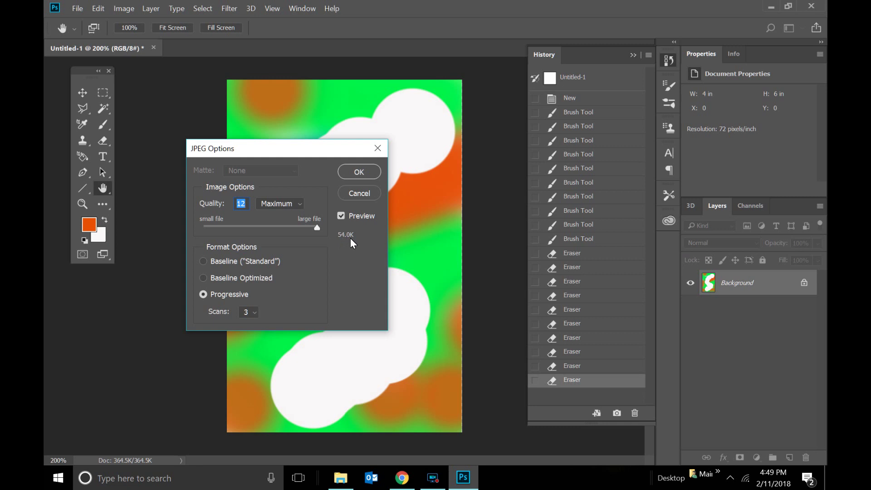
left_click(364, 172)
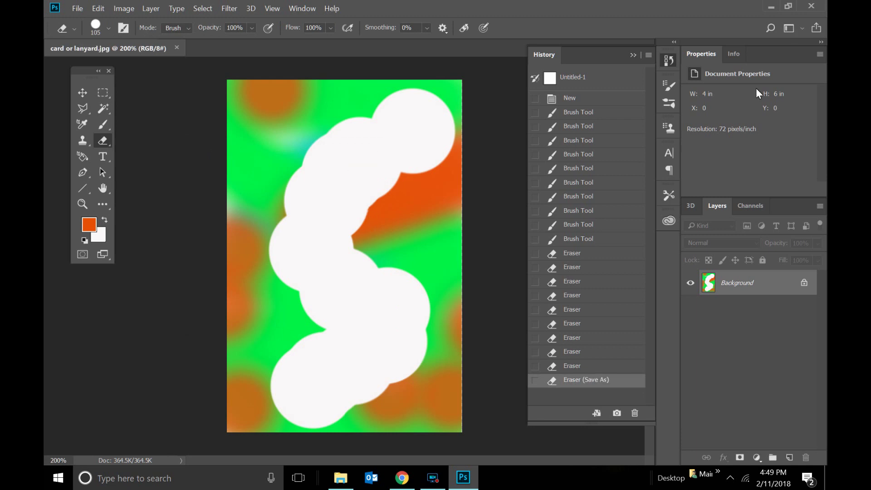
- Switch to the Windows desktop and view the saved card or lanyard.jpg twice in Windows Photo Viewer, closing the viewer each time
left_click(771, 7)
left_click(669, 154)
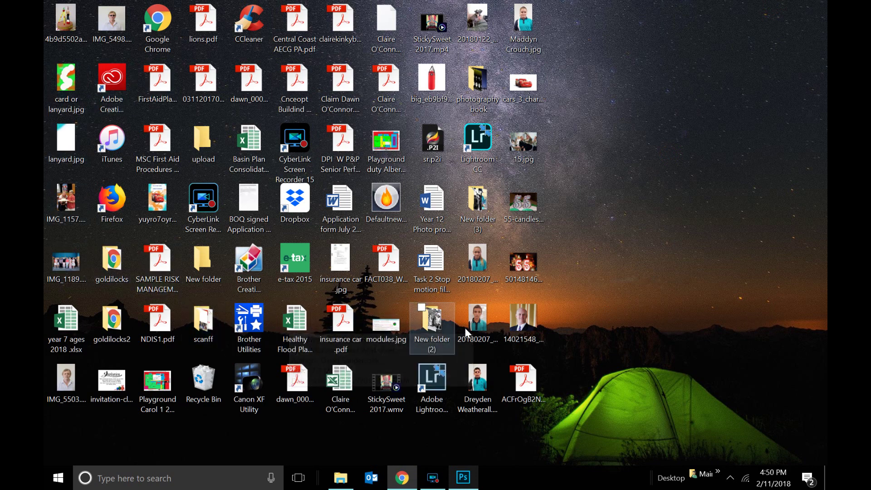
double_click(64, 80)
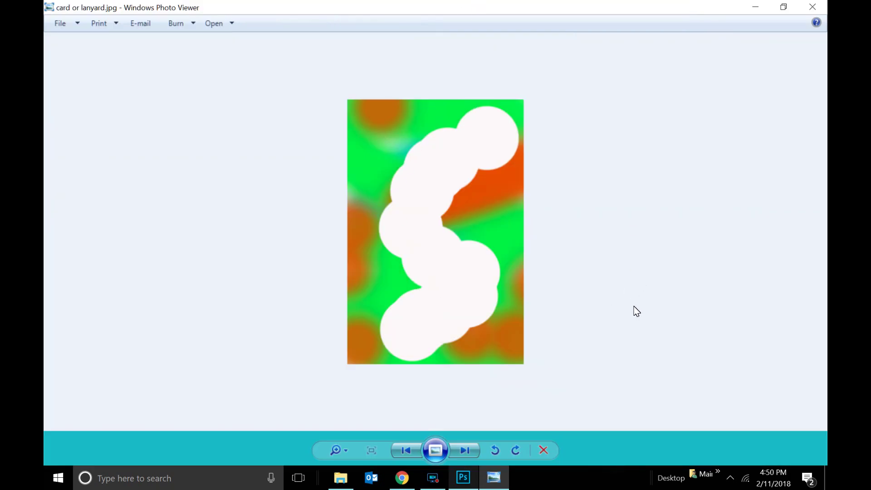
left_click(812, 7)
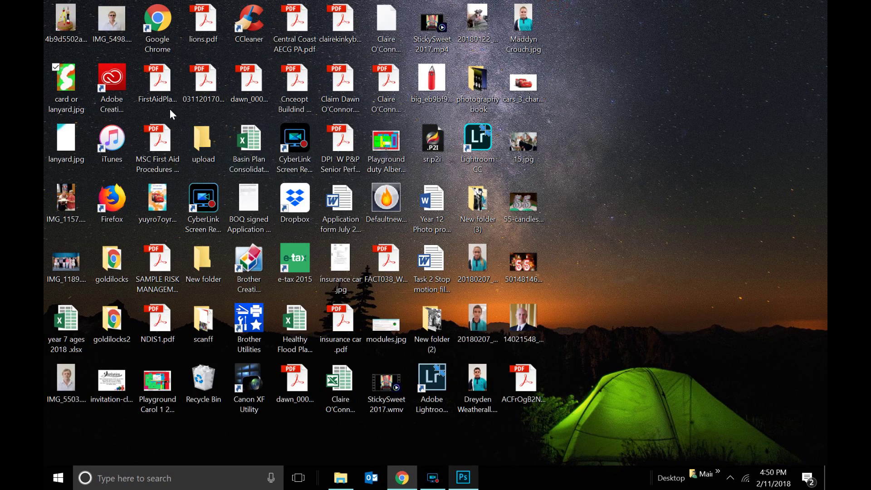
double_click(72, 85)
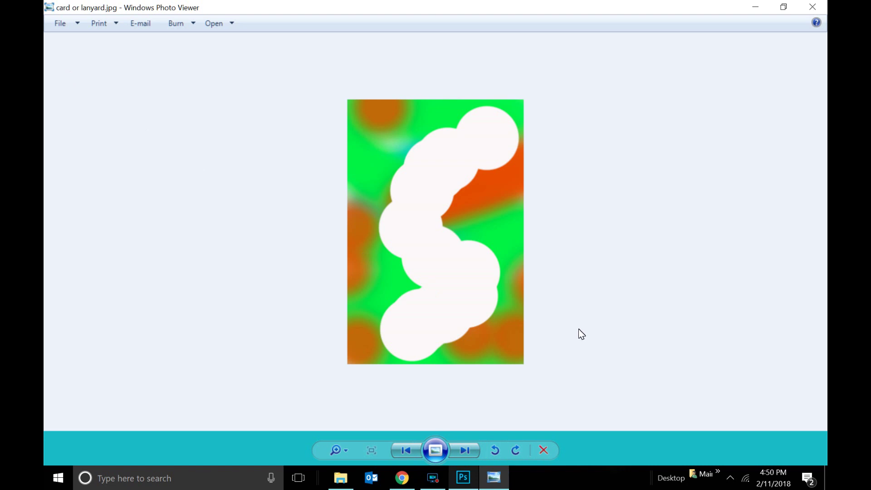
left_click(812, 7)
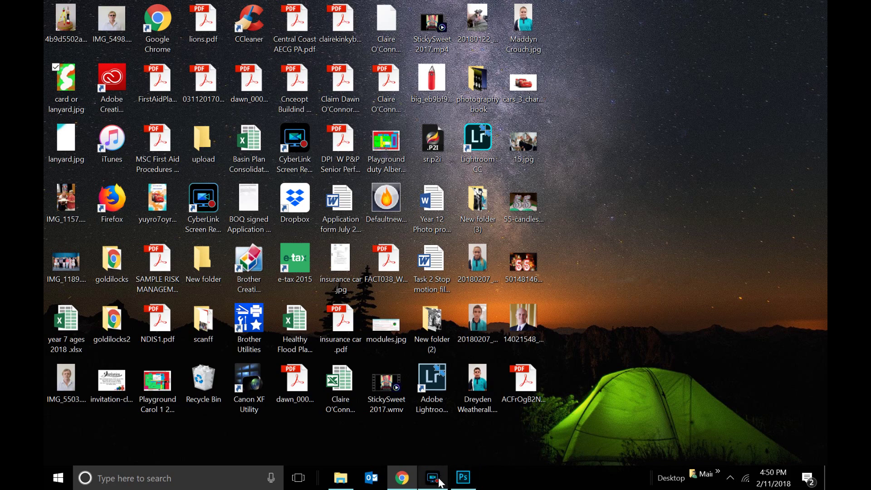